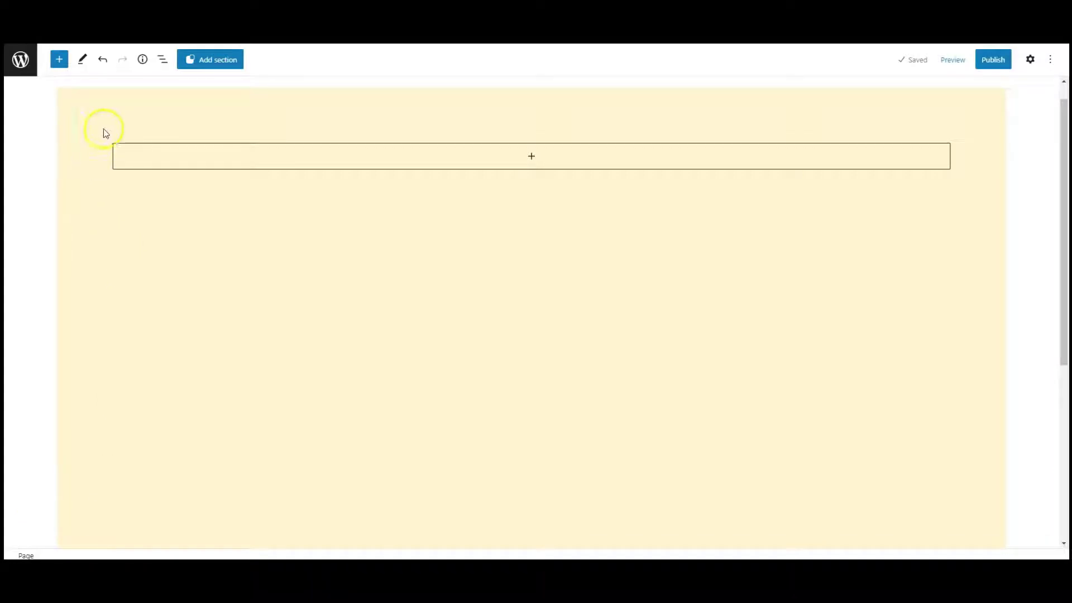
Step: Insert a Stack block inside the cream Group block, selected via List View
{"action": "left_click", "coordinate": [162, 60]}
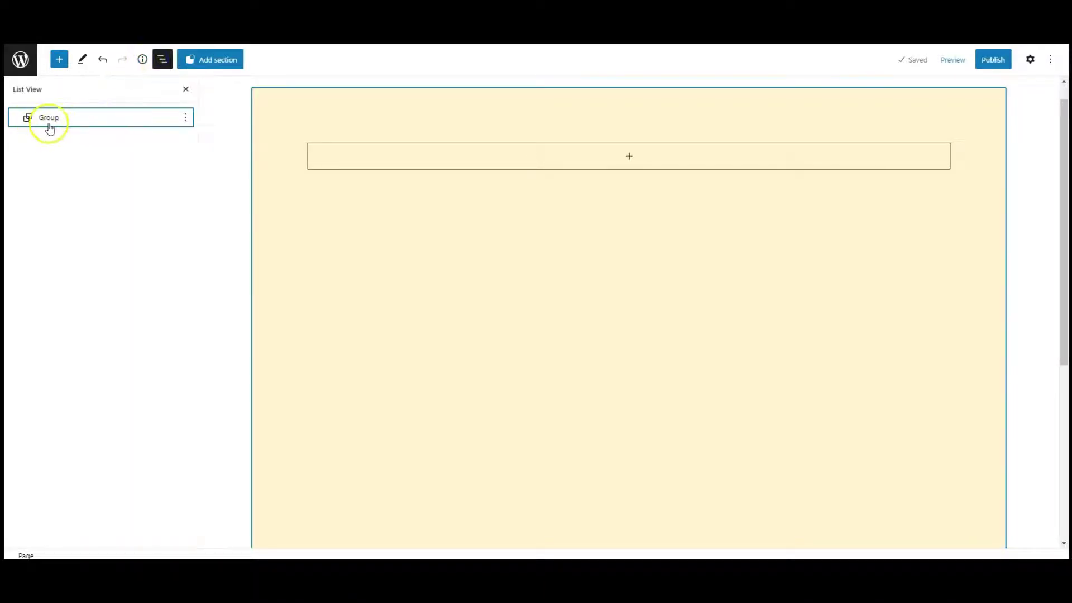
{"action": "left_click", "coordinate": [51, 125]}
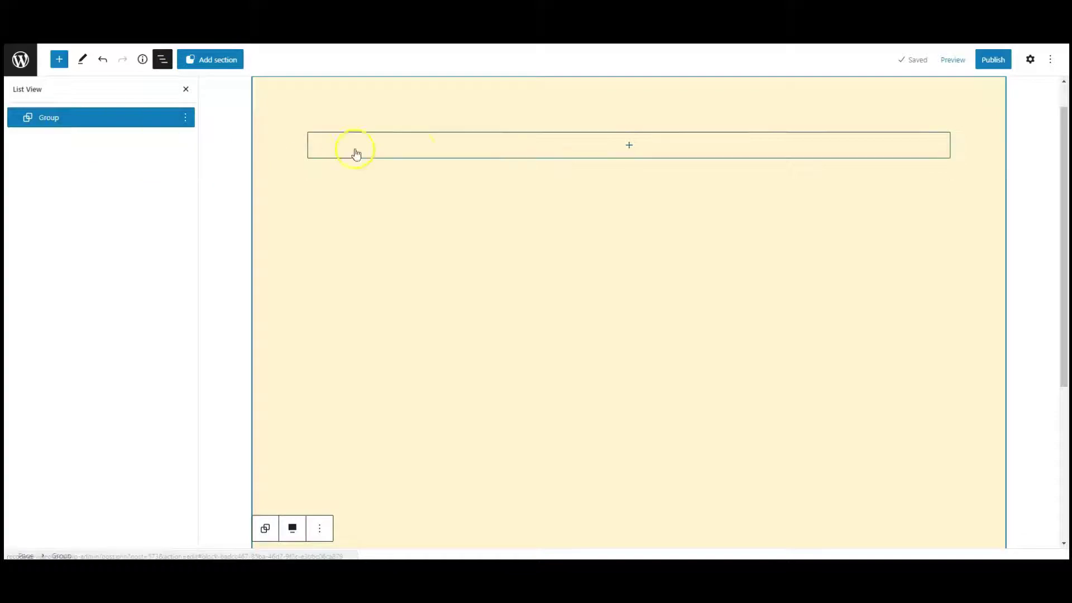
{"action": "left_click", "coordinate": [420, 151]}
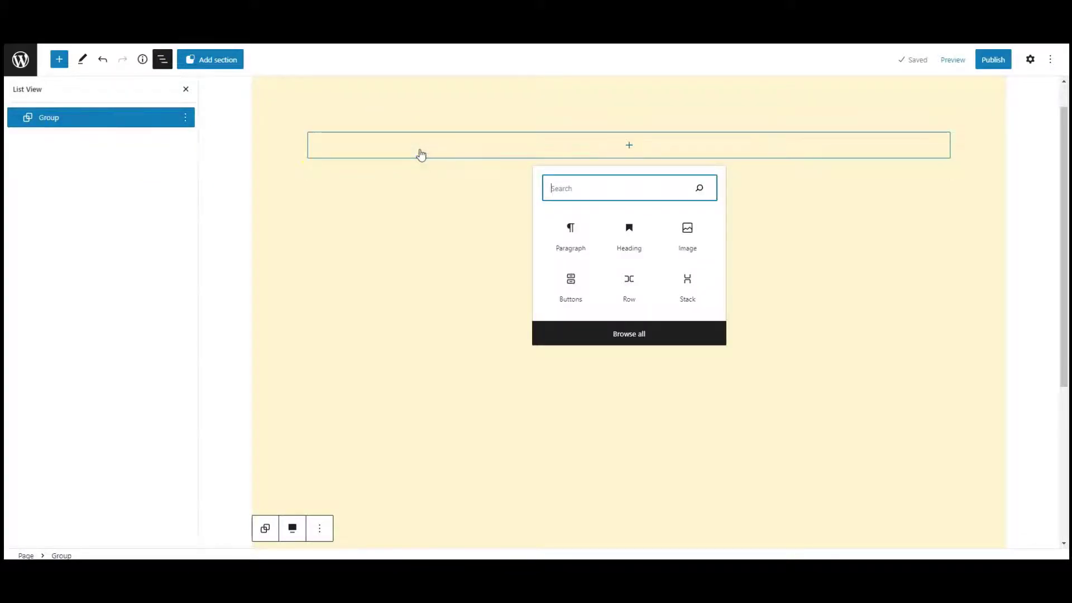
{"action": "type", "text": "stack"}
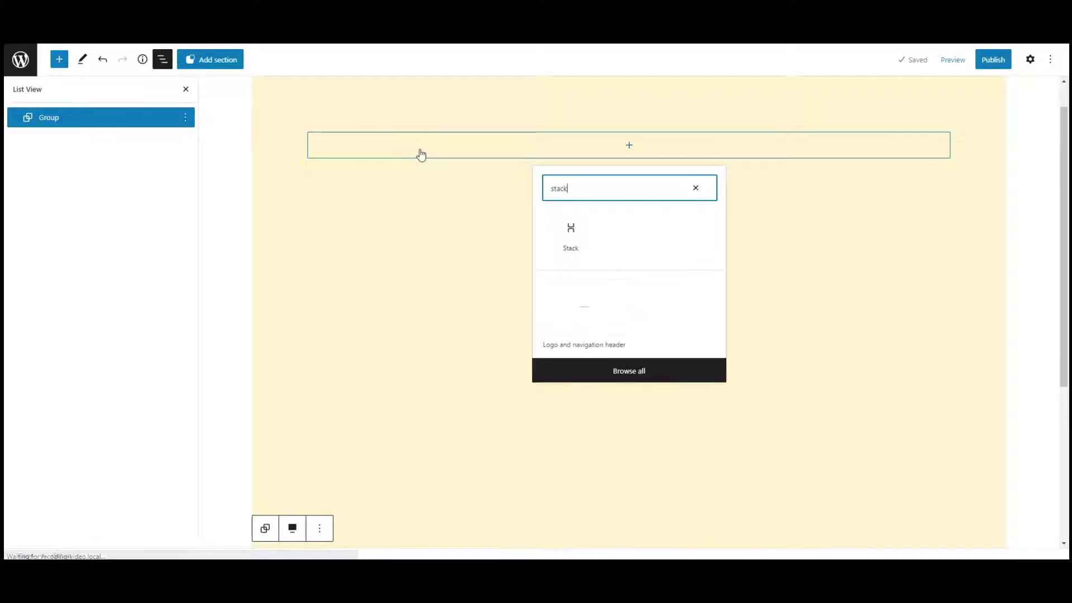
{"action": "left_click", "coordinate": [573, 242]}
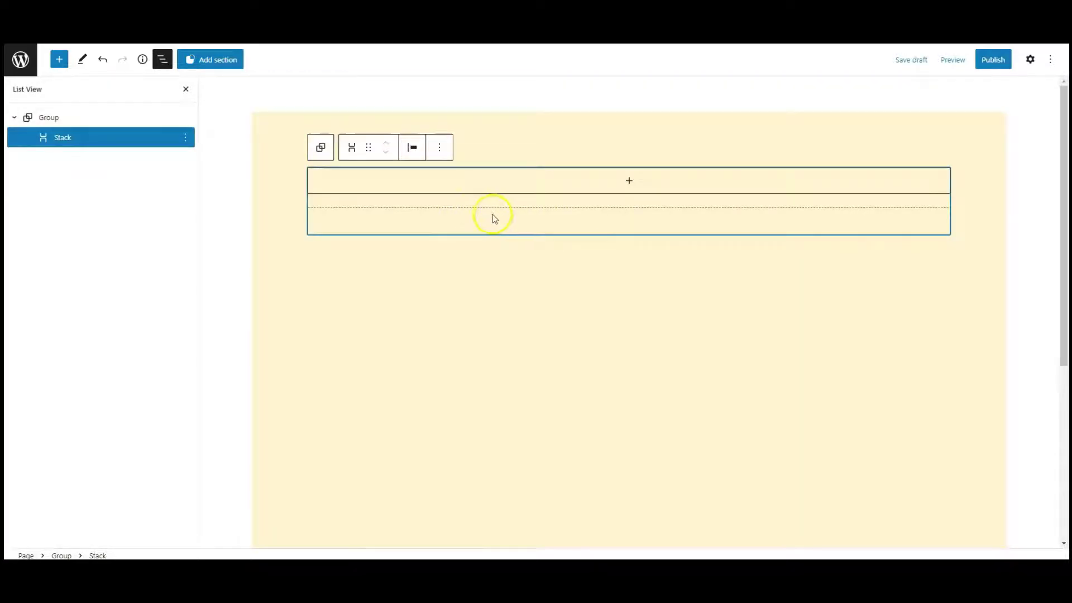
Step: Add an empty Gallery block inside the Stack and centre the Stack's items horizontally
{"action": "left_click", "coordinate": [436, 190]}
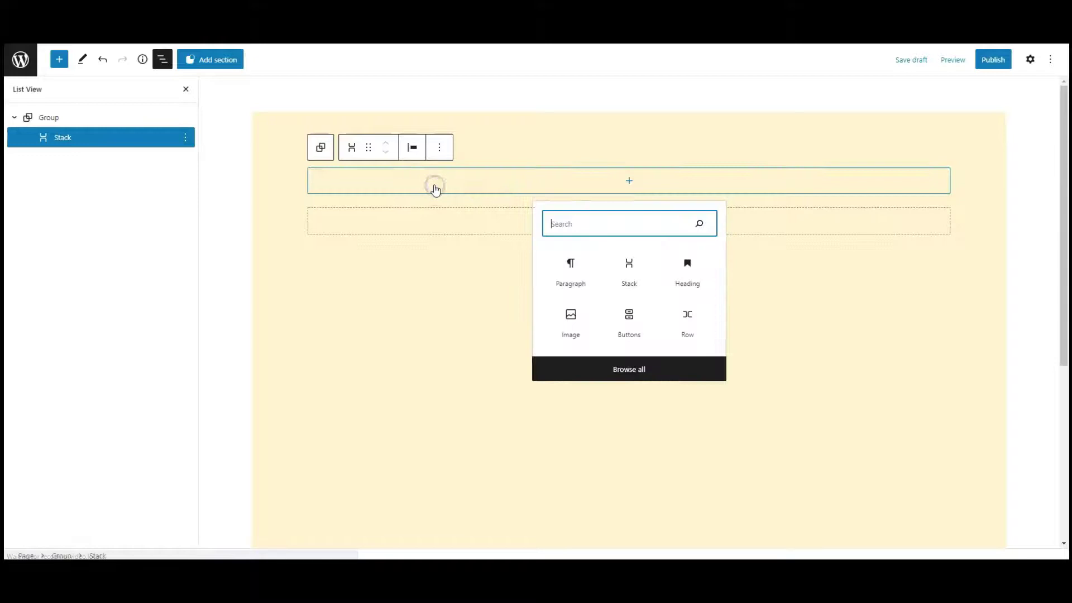
{"action": "type", "text": "galler"}
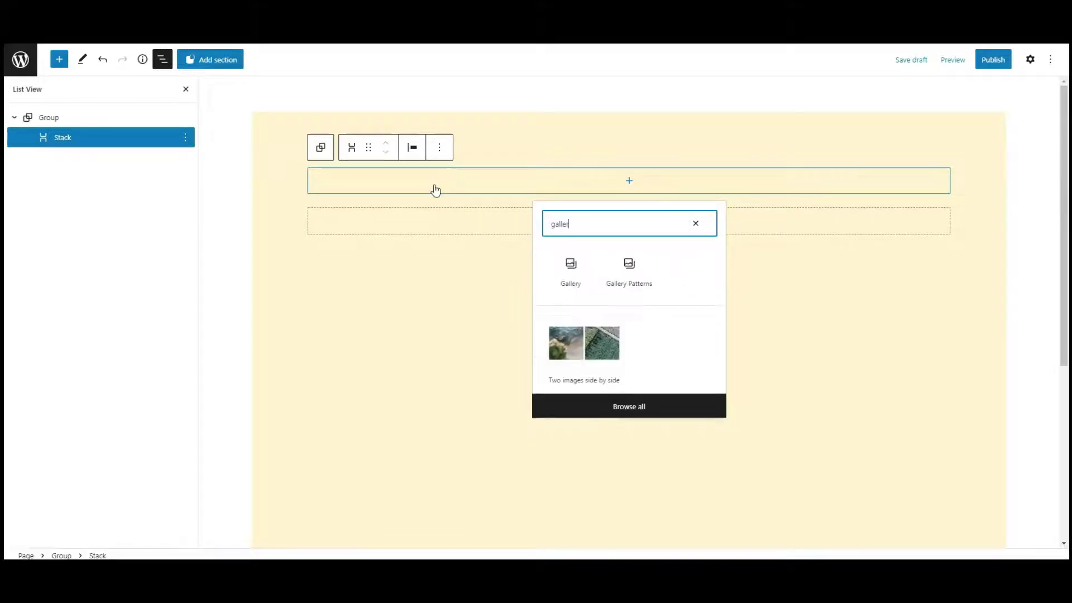
{"action": "left_click", "coordinate": [578, 287]}
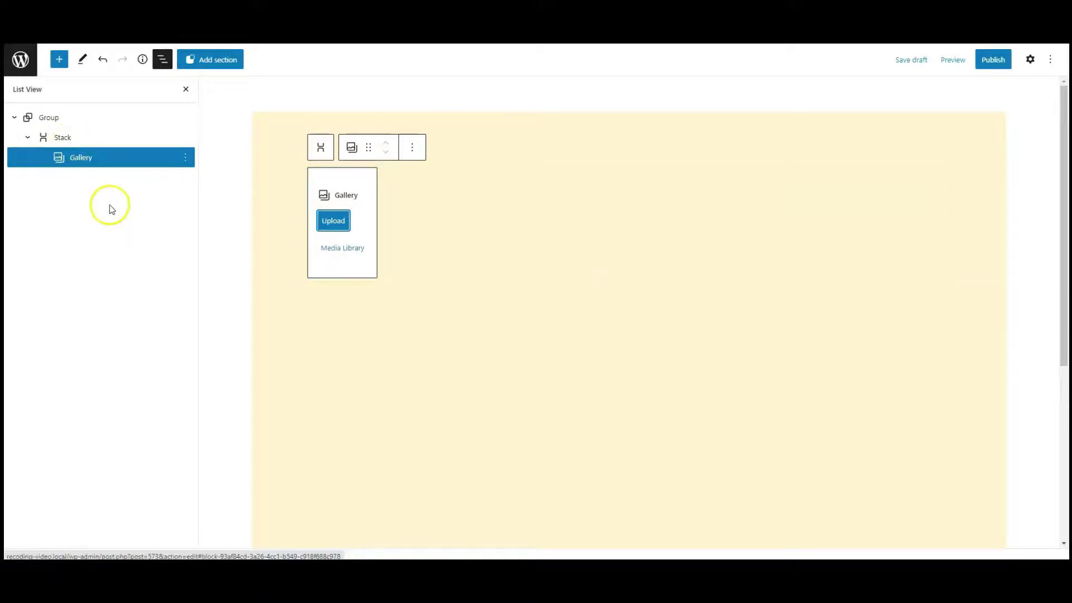
{"action": "left_click", "coordinate": [61, 139]}
{"action": "left_click", "coordinate": [411, 151]}
{"action": "left_click", "coordinate": [432, 204]}
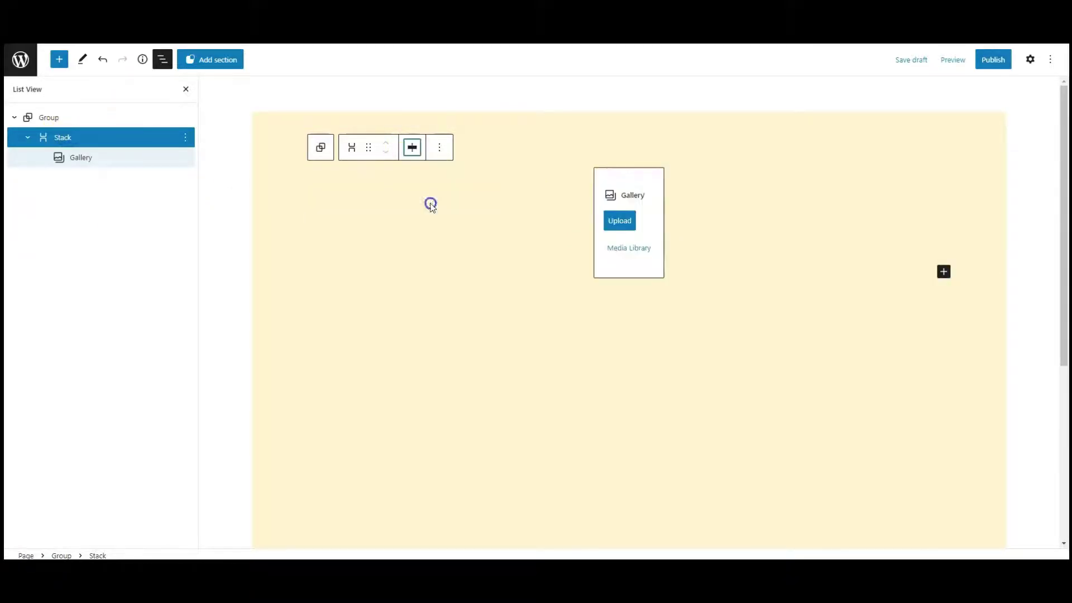
{"action": "left_click", "coordinate": [84, 162]}
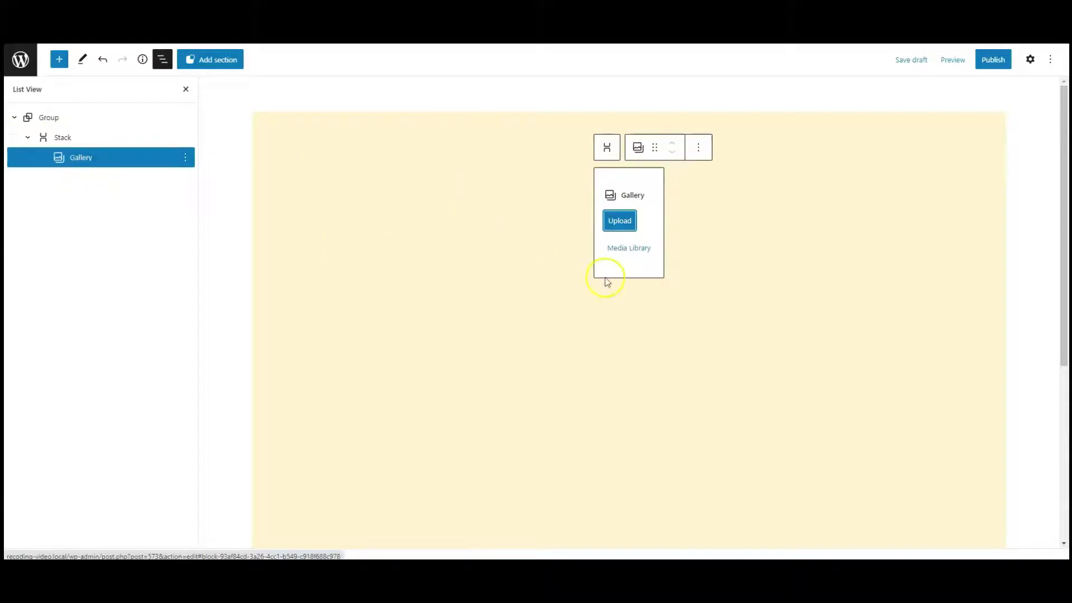
Step: Insert the Lamborghini, orange car, speedometer, red, blue and teal Beetle photos from the Media Library
{"action": "left_click", "coordinate": [625, 248]}
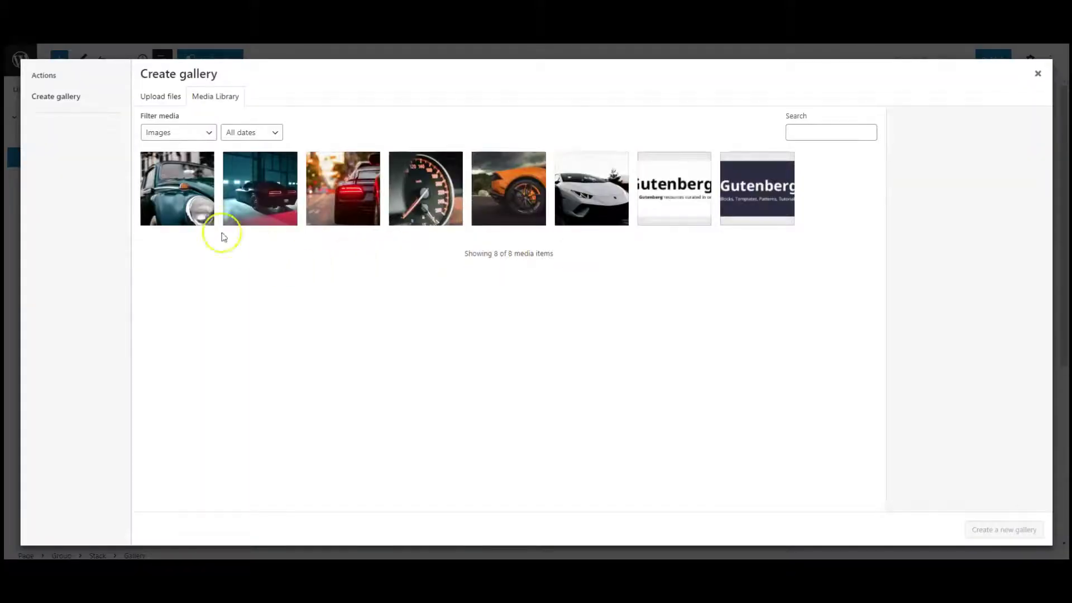
{"action": "left_click", "coordinate": [591, 207]}
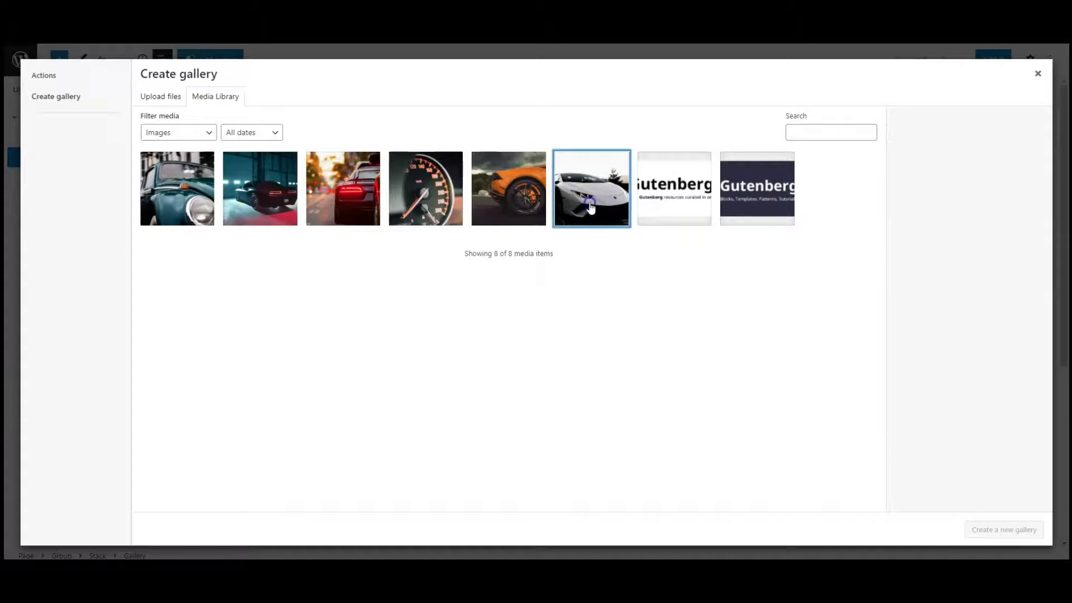
{"action": "left_click", "coordinate": [508, 205]}
{"action": "left_click", "coordinate": [426, 206]}
{"action": "left_click", "coordinate": [342, 208]}
{"action": "left_click", "coordinate": [260, 206]}
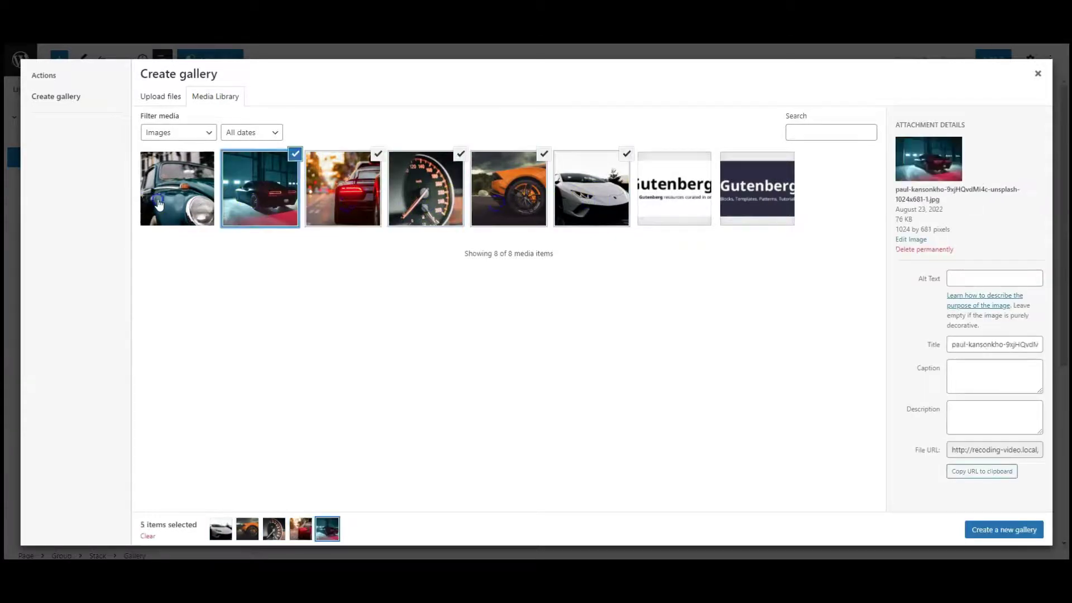
{"action": "left_click", "coordinate": [158, 203]}
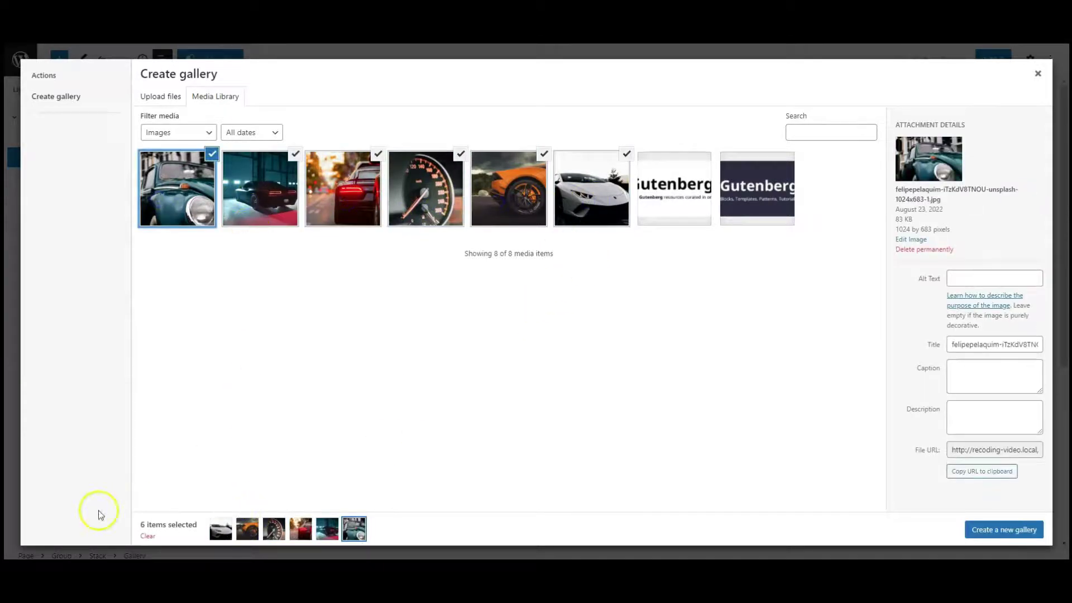
{"action": "left_click", "coordinate": [143, 524]}
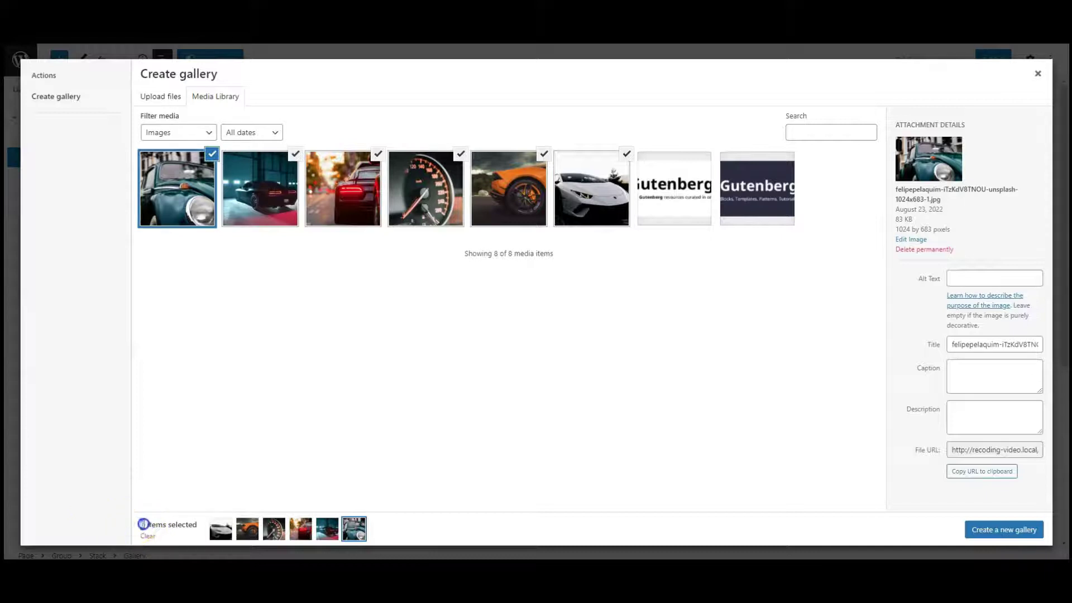
{"action": "left_click", "coordinate": [196, 531]}
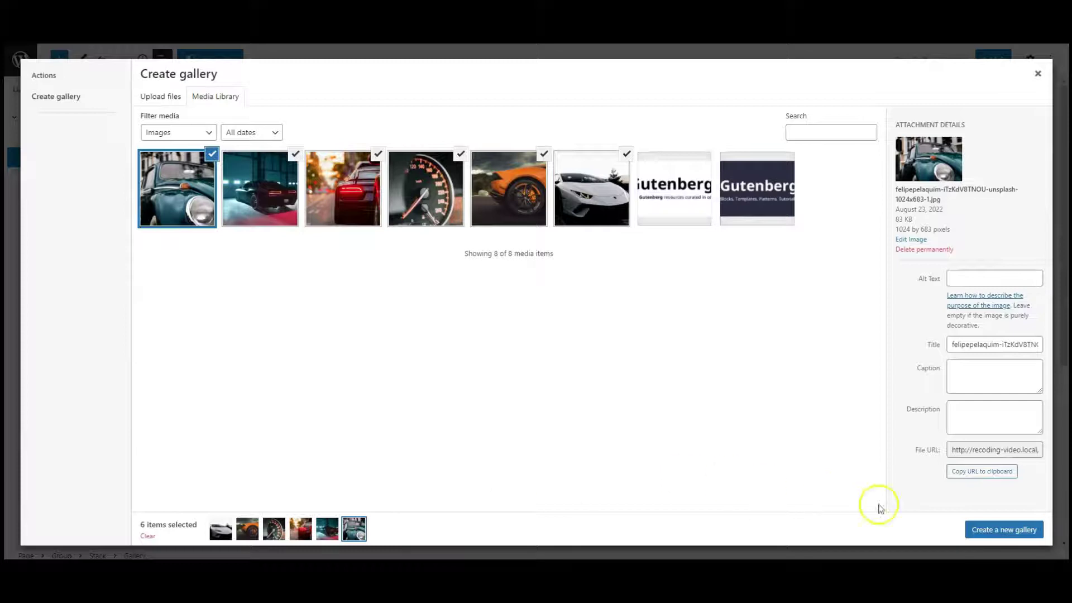
{"action": "left_click", "coordinate": [999, 530]}
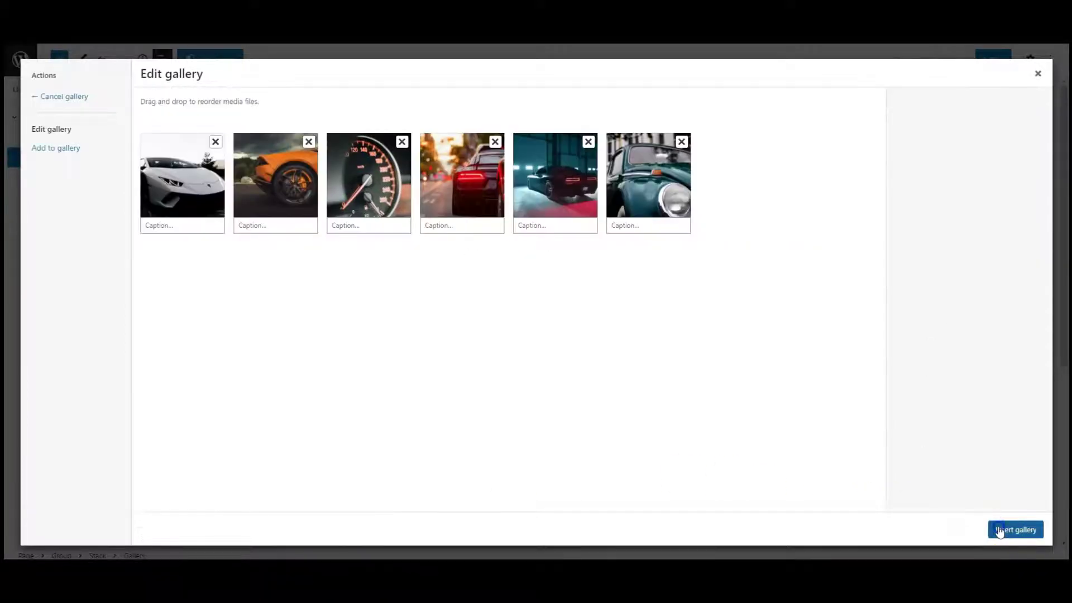
{"action": "left_click", "coordinate": [999, 530]}
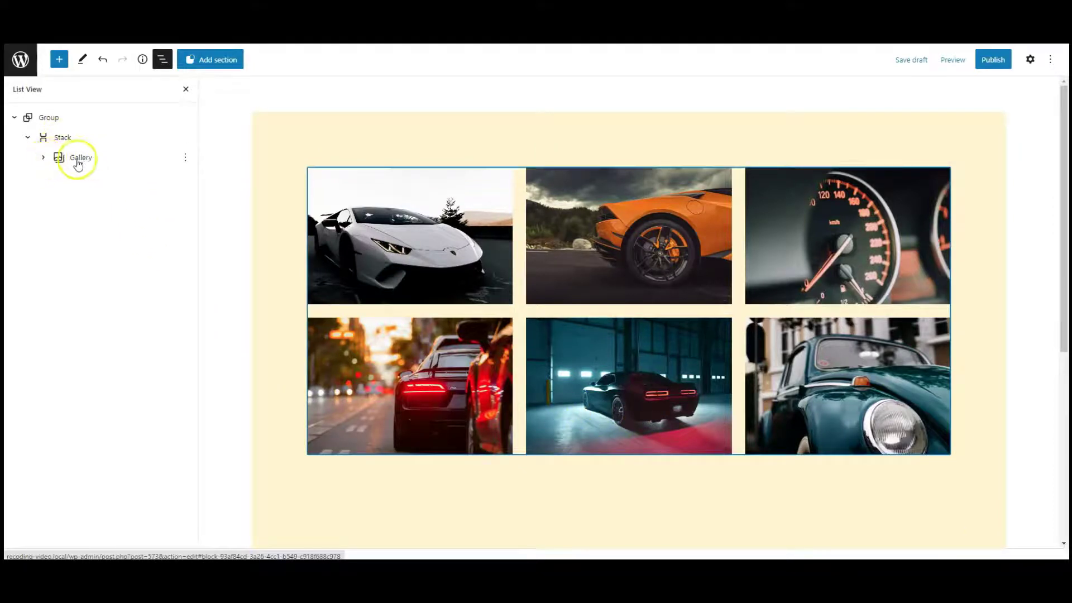
Step: Select the first gallery image in List View and enter 'back' in its Advanced CSS class field
{"action": "left_click", "coordinate": [78, 159]}
{"action": "left_click", "coordinate": [43, 157]}
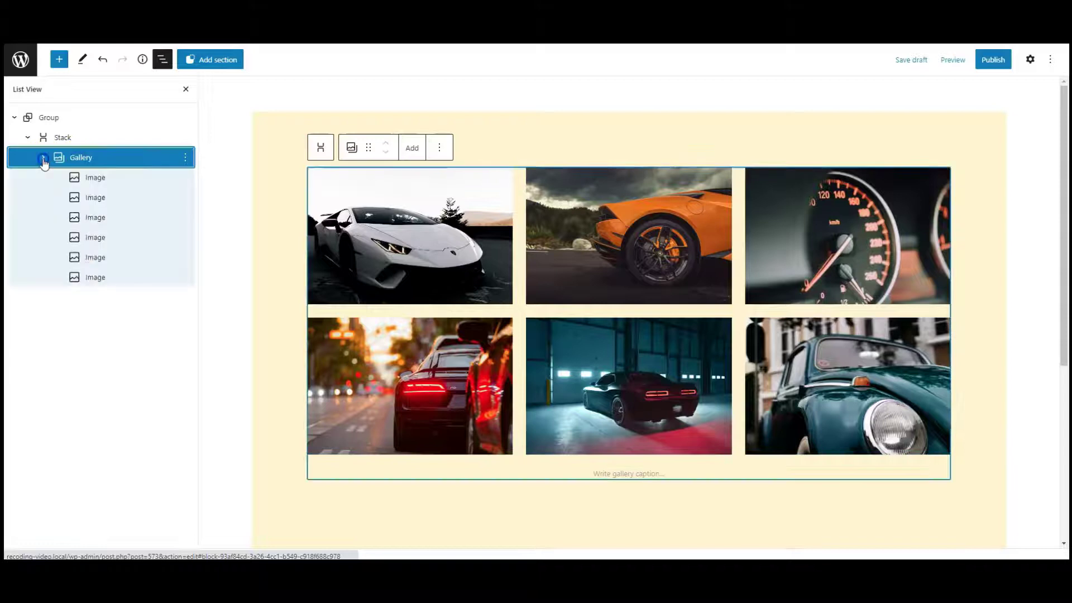
{"action": "left_click", "coordinate": [93, 179]}
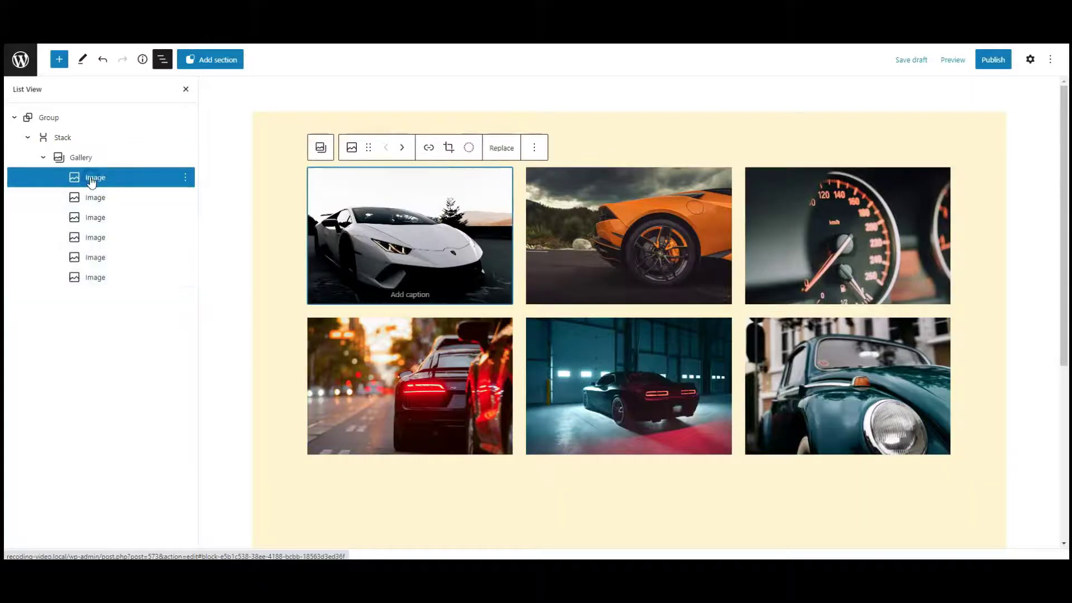
{"action": "left_click", "coordinate": [1030, 59]}
{"action": "scroll", "coordinate": [1024, 269], "scroll_direction": "down", "scroll_amount": 6}
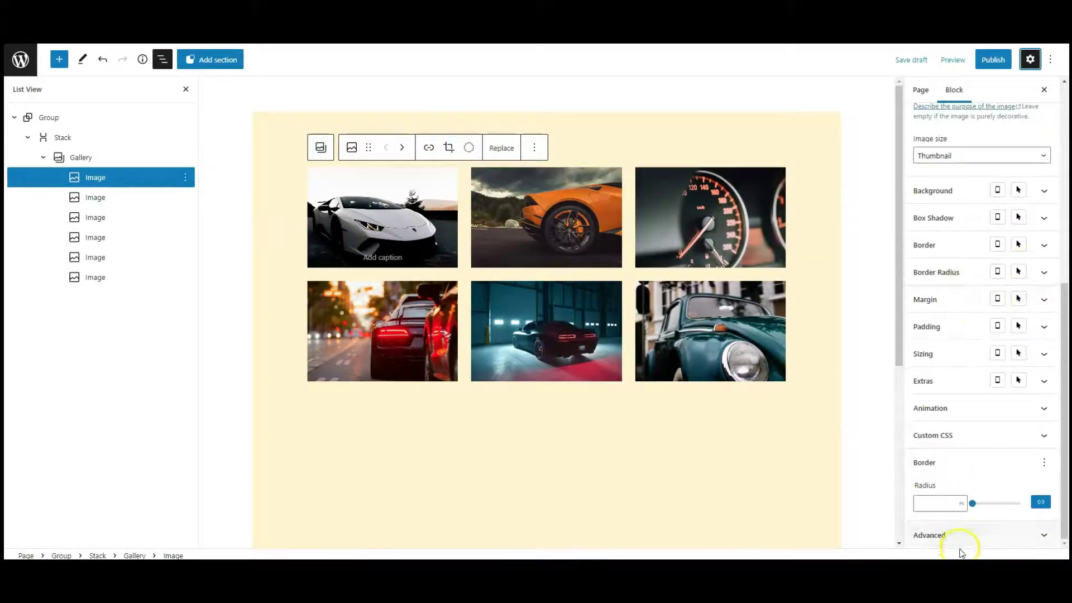
{"action": "left_click", "coordinate": [956, 534]}
{"action": "scroll", "coordinate": [955, 455], "scroll_direction": "down", "scroll_amount": 5}
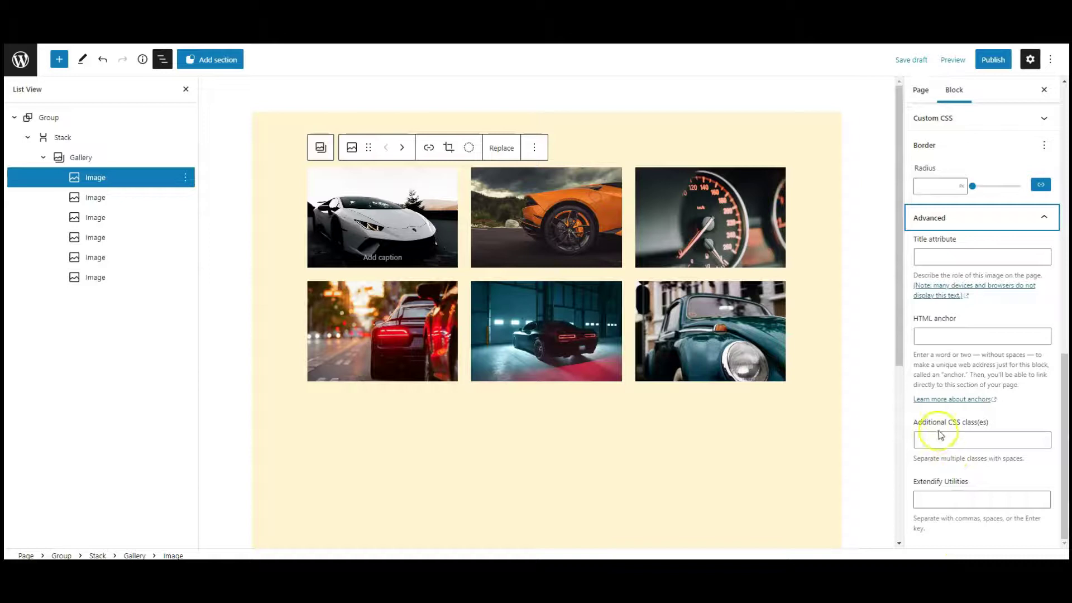
{"action": "left_click", "coordinate": [936, 439]}
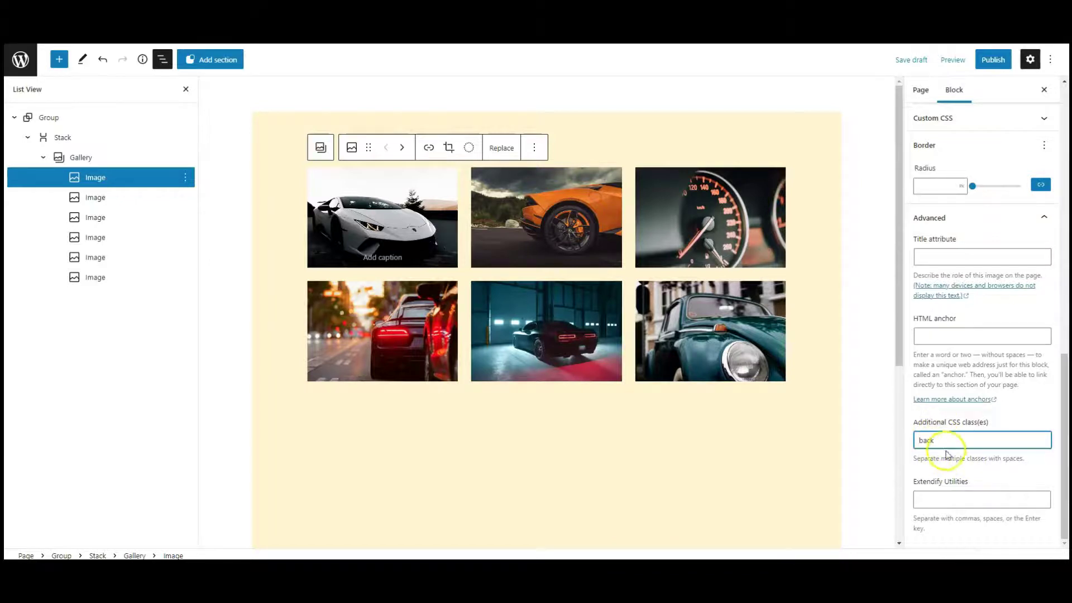
Step: Give the second gallery image, the orange car, the CSS class 'left'
{"action": "left_click", "coordinate": [109, 203]}
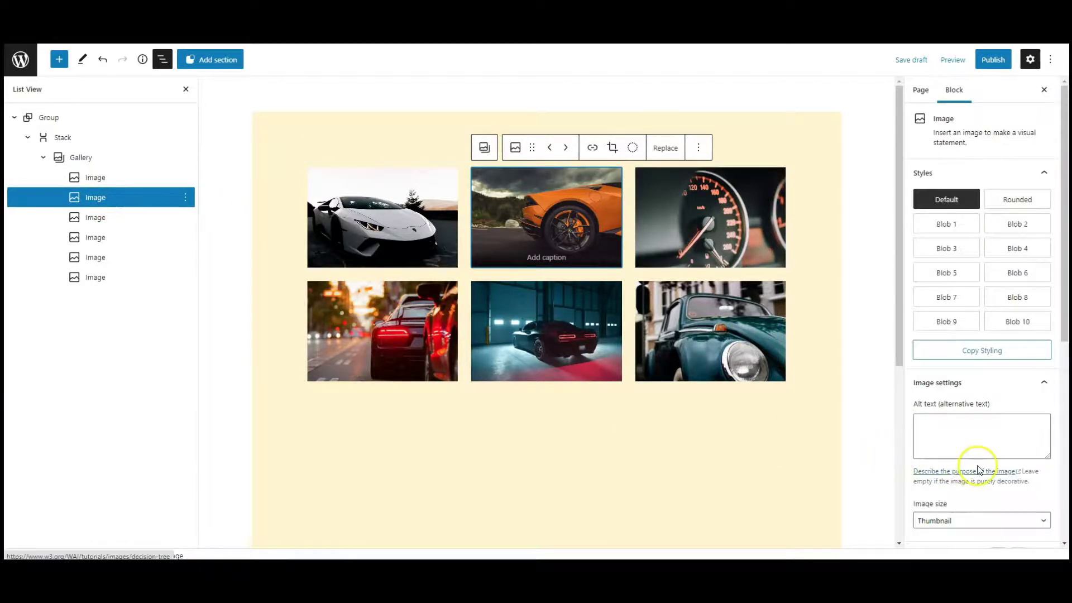
{"action": "scroll", "coordinate": [981, 467], "scroll_direction": "down", "scroll_amount": 7}
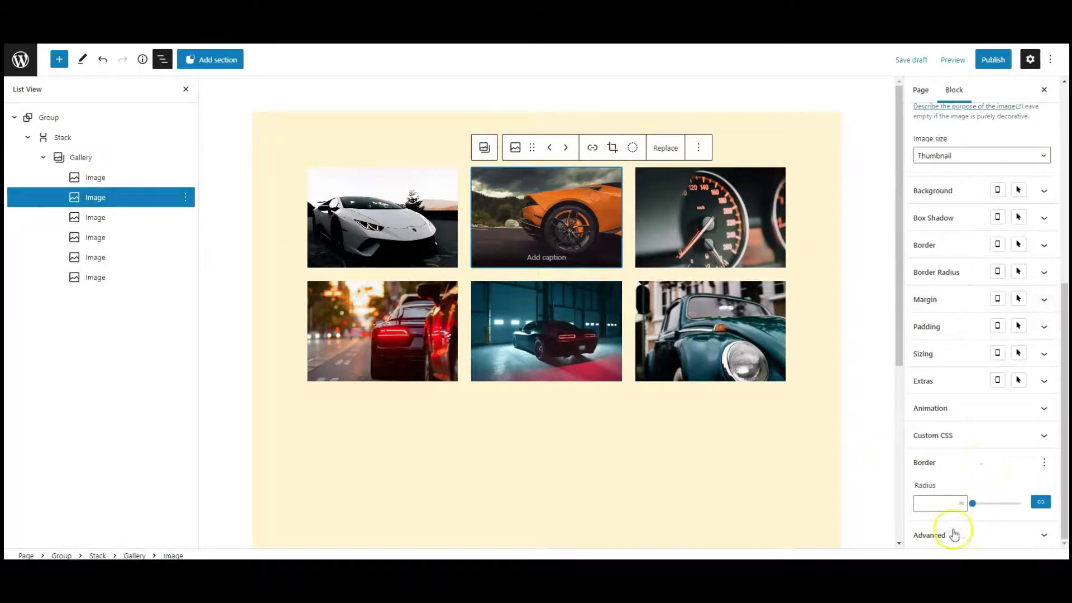
{"action": "left_click", "coordinate": [960, 535]}
{"action": "scroll", "coordinate": [972, 473], "scroll_direction": "down", "scroll_amount": 3}
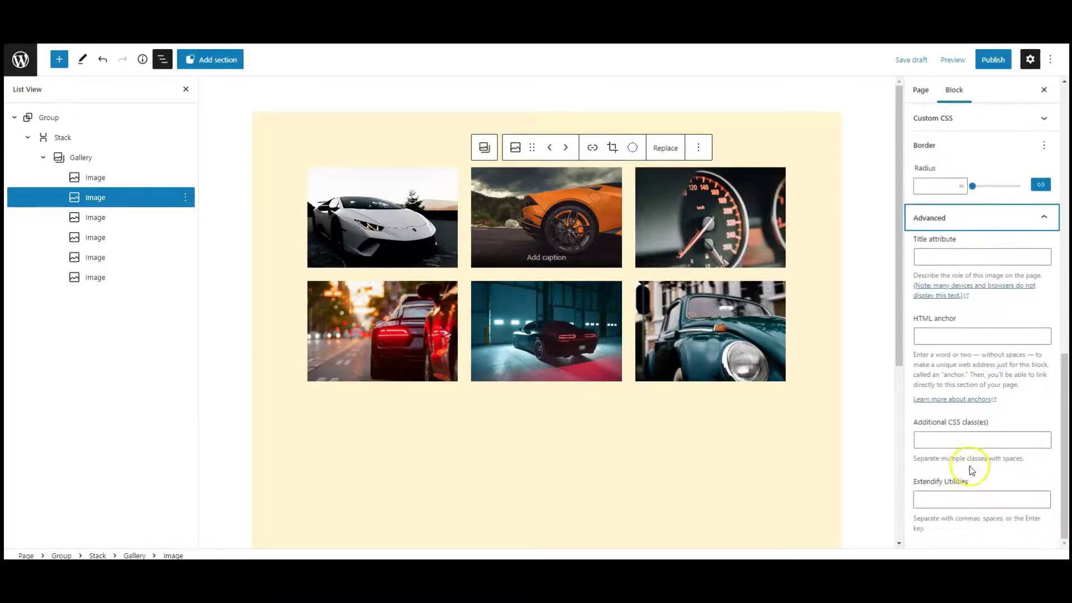
{"action": "left_click", "coordinate": [944, 442]}
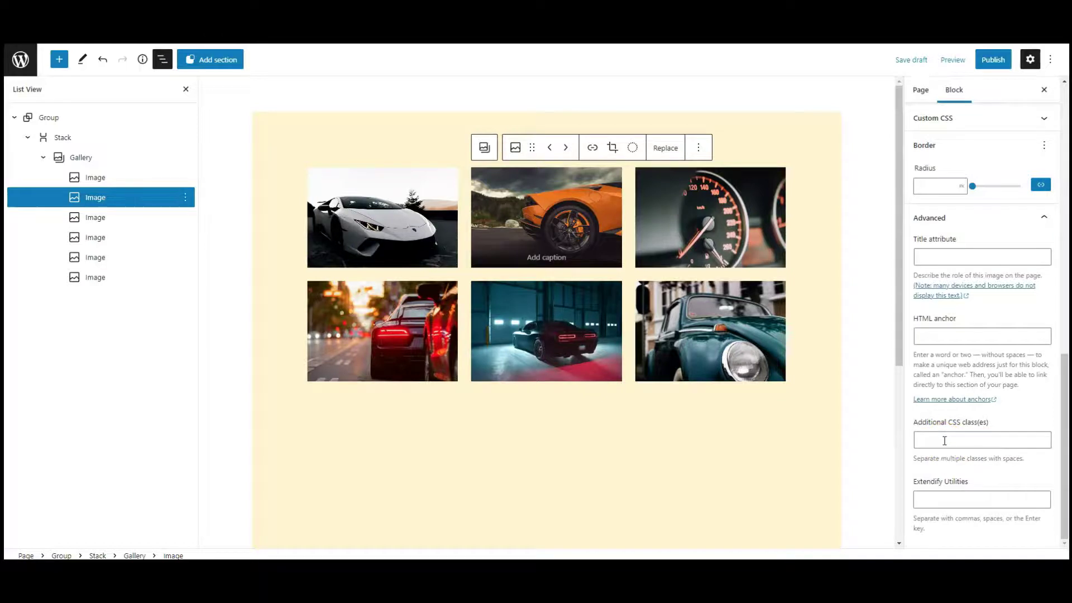
{"action": "left_click", "coordinate": [944, 441]}
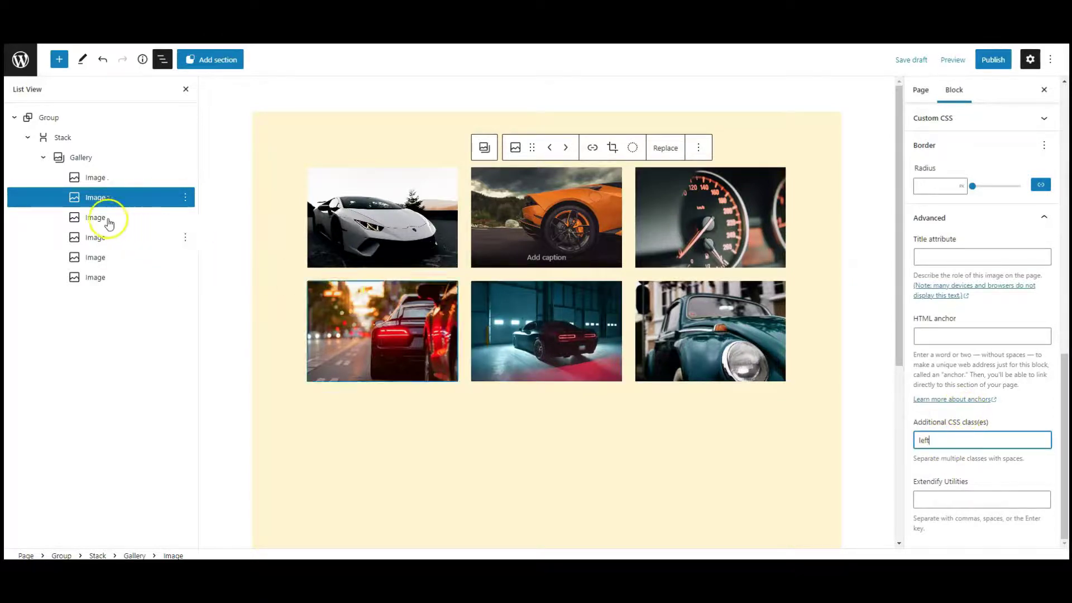
Step: Give the third image, the speedometer, the CSS class 'top'
{"action": "left_click", "coordinate": [100, 217]}
{"action": "scroll", "coordinate": [964, 447], "scroll_direction": "down", "scroll_amount": 7}
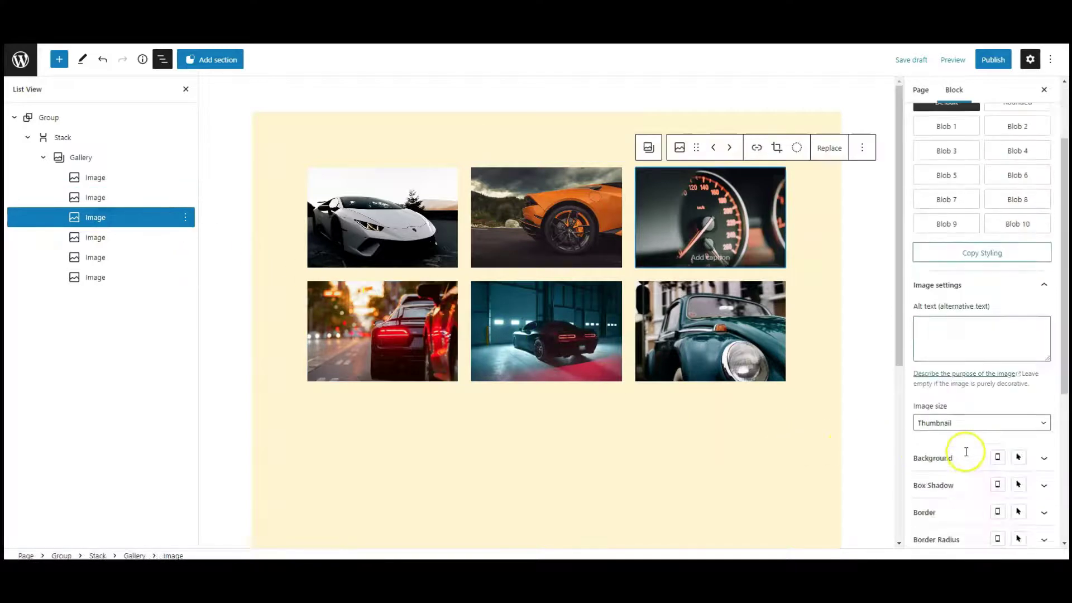
{"action": "left_click", "coordinate": [961, 536]}
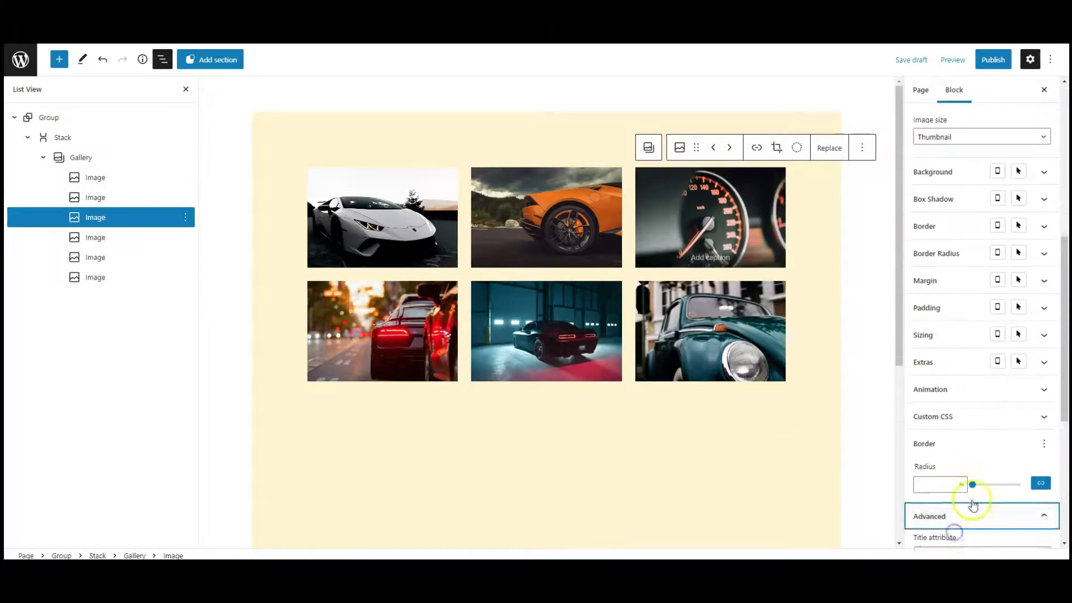
{"action": "left_click", "coordinate": [943, 440]}
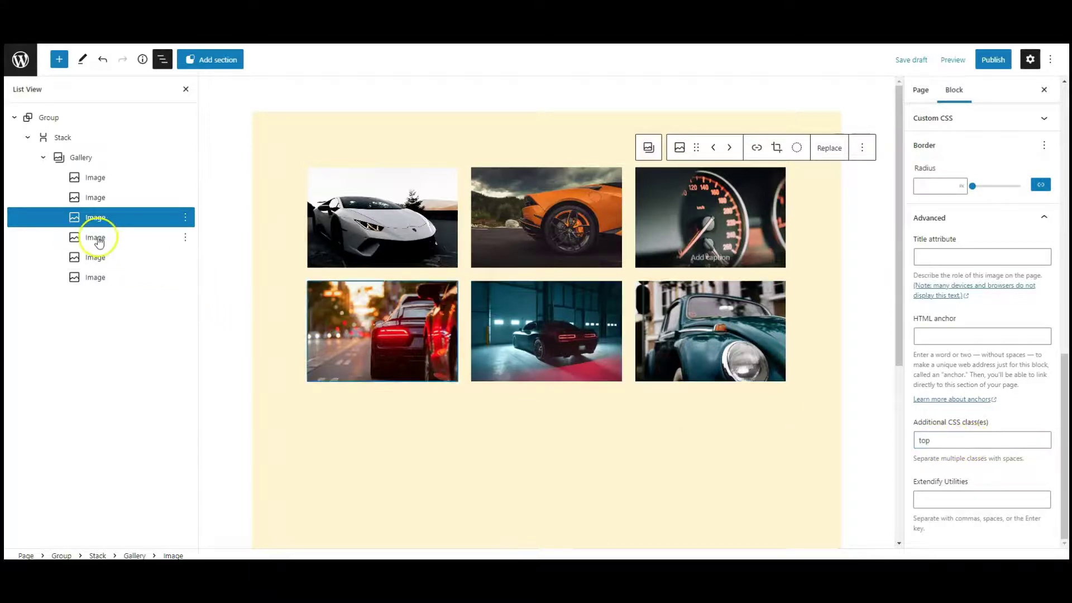
Step: Give the fourth image, the red tail-light car, the CSS class 'right'
{"action": "left_click", "coordinate": [74, 237]}
{"action": "scroll", "coordinate": [1054, 510], "scroll_direction": "down", "scroll_amount": 6}
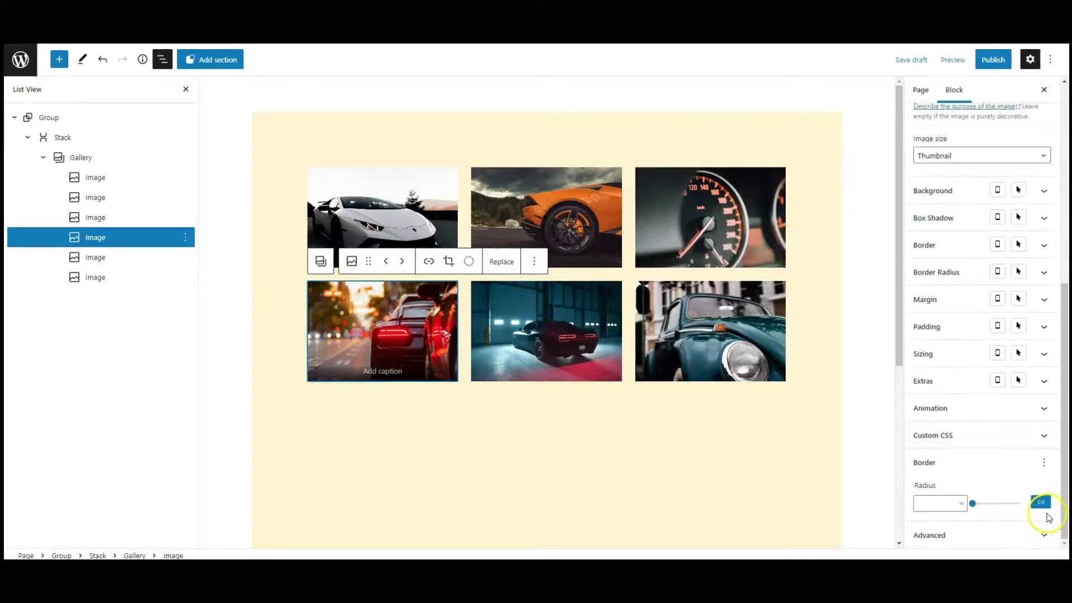
{"action": "left_click", "coordinate": [919, 534]}
{"action": "left_click", "coordinate": [942, 441]}
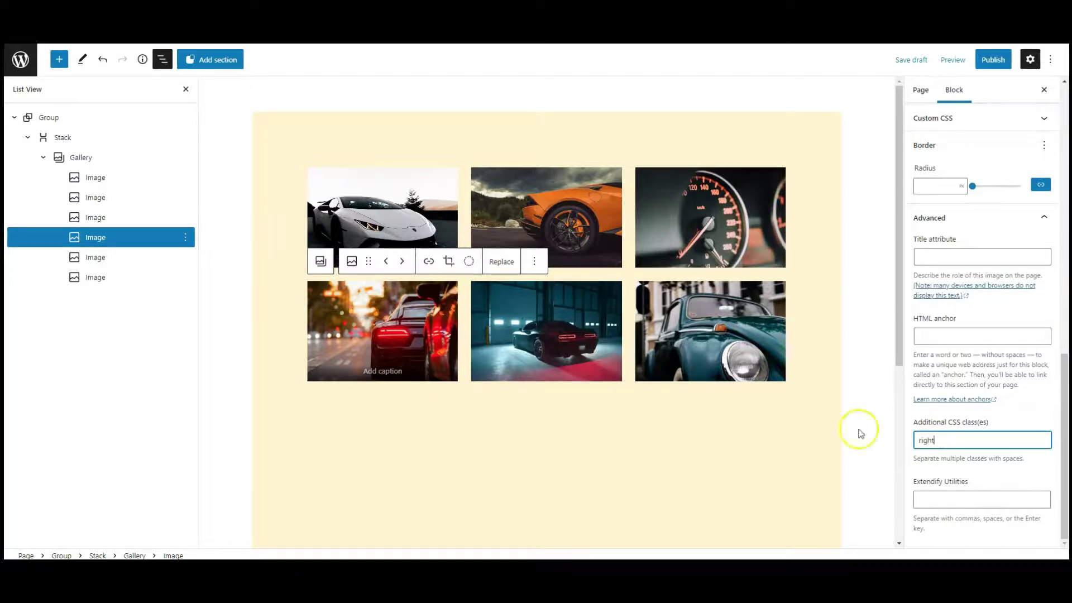
Step: Give the fifth image, the car in the garage, the CSS class 'bottom'
{"action": "left_click", "coordinate": [96, 257]}
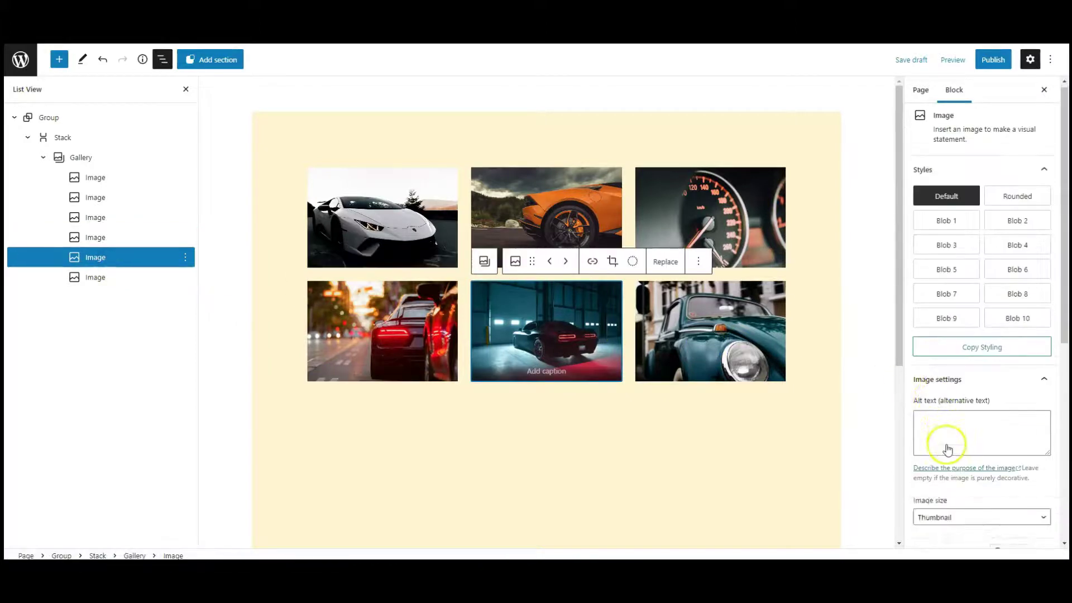
{"action": "scroll", "coordinate": [948, 449], "scroll_direction": "down", "scroll_amount": 6}
{"action": "left_click", "coordinate": [962, 531]}
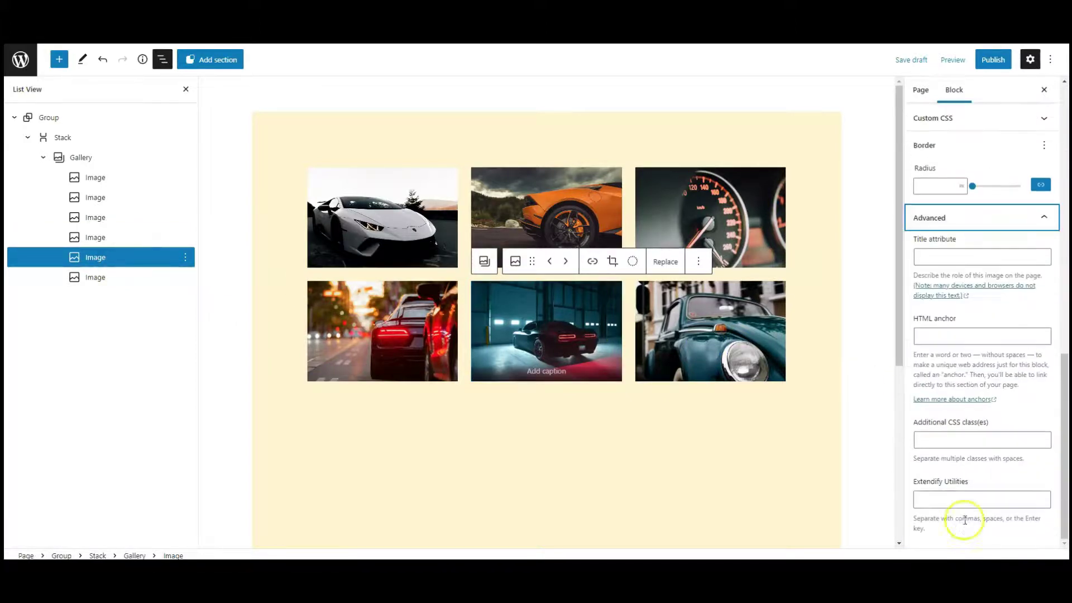
{"action": "left_click", "coordinate": [966, 447]}
{"action": "type", "text": "bottom"}
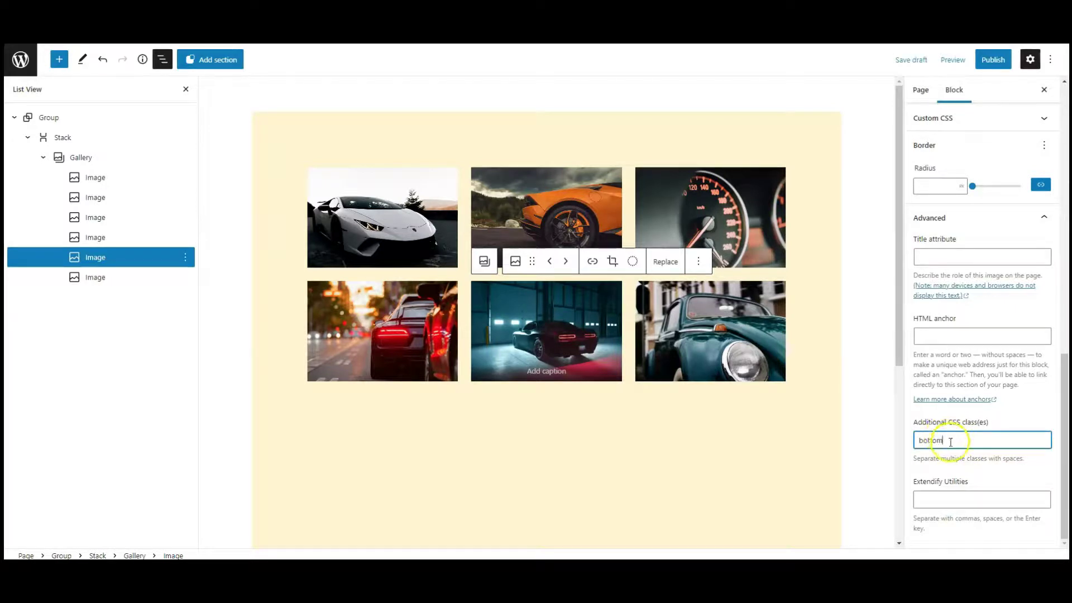
Step: Give the sixth image, the green vintage car, the CSS class 'front'
{"action": "left_click", "coordinate": [104, 277]}
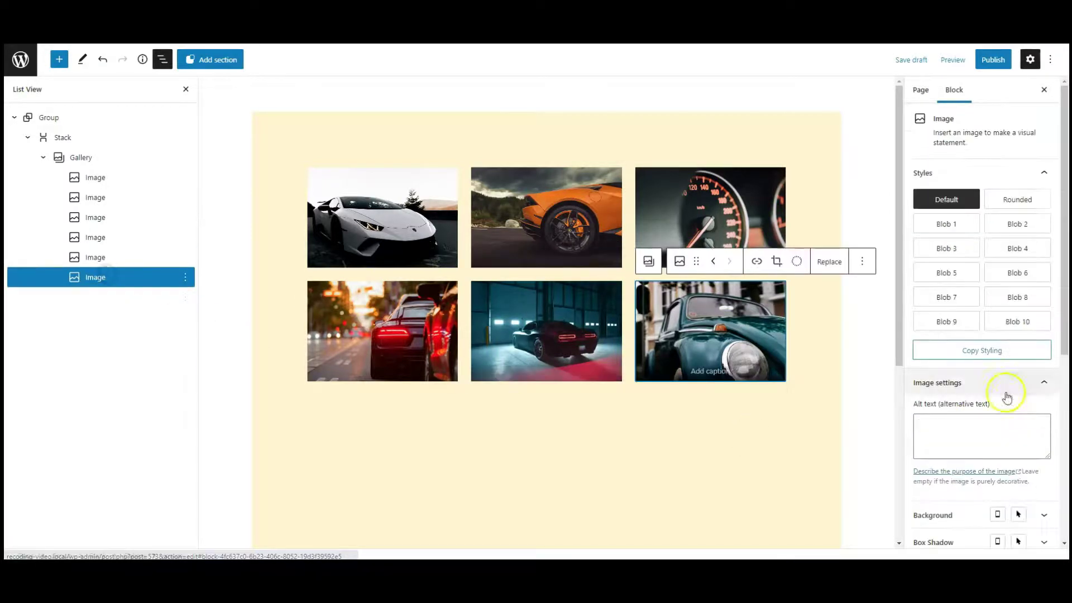
{"action": "scroll", "coordinate": [1005, 394], "scroll_direction": "down", "scroll_amount": 6}
{"action": "left_click", "coordinate": [962, 536]}
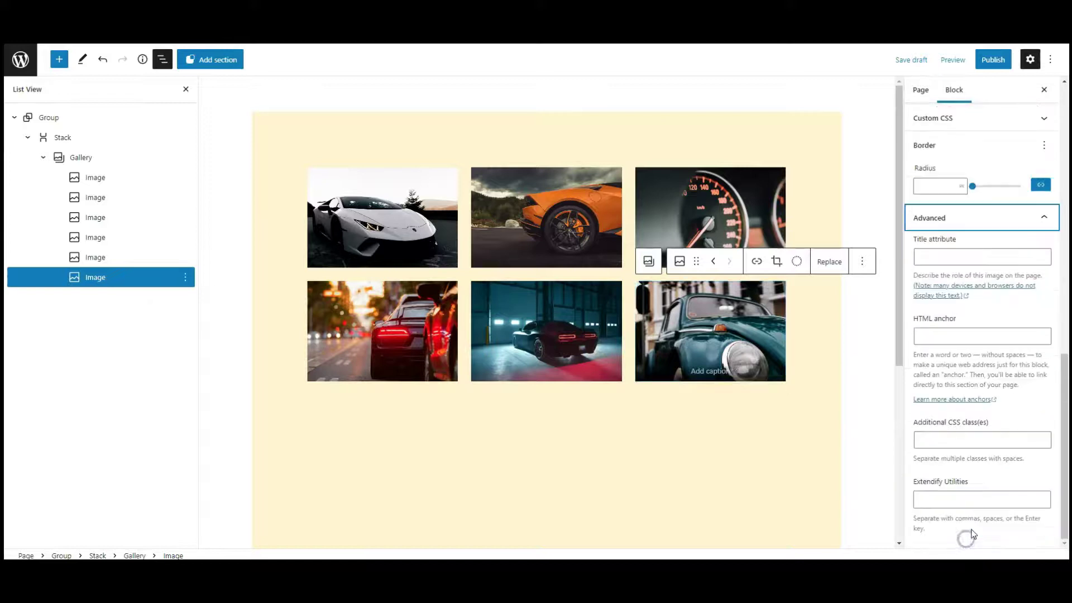
{"action": "left_click", "coordinate": [950, 440]}
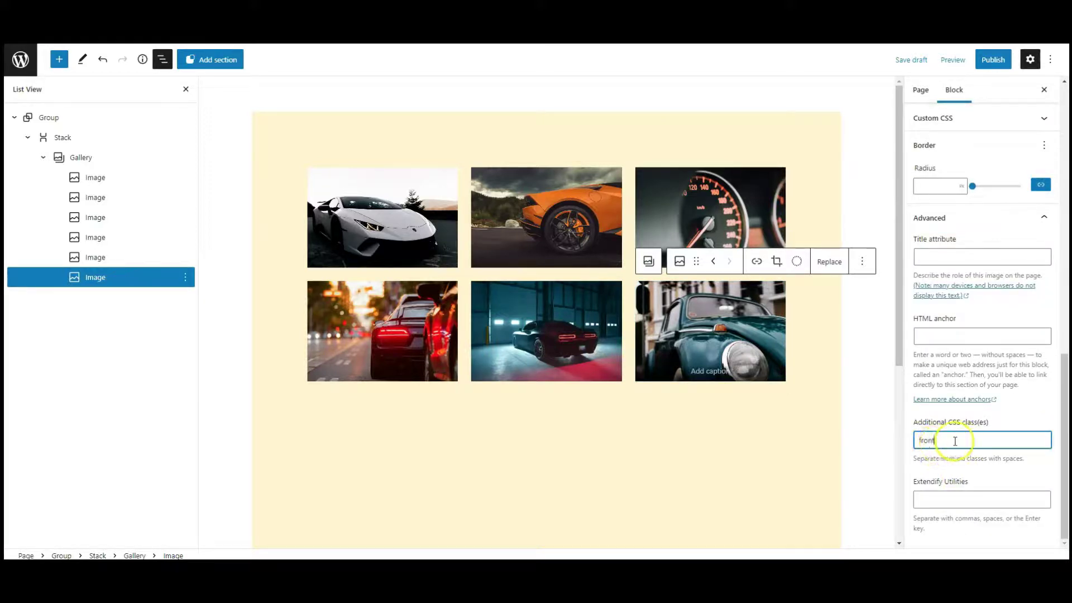
Step: Add the CSS class 'cube-box' to the Stack wrapping the gallery, then publish the page
{"action": "left_click", "coordinate": [64, 143]}
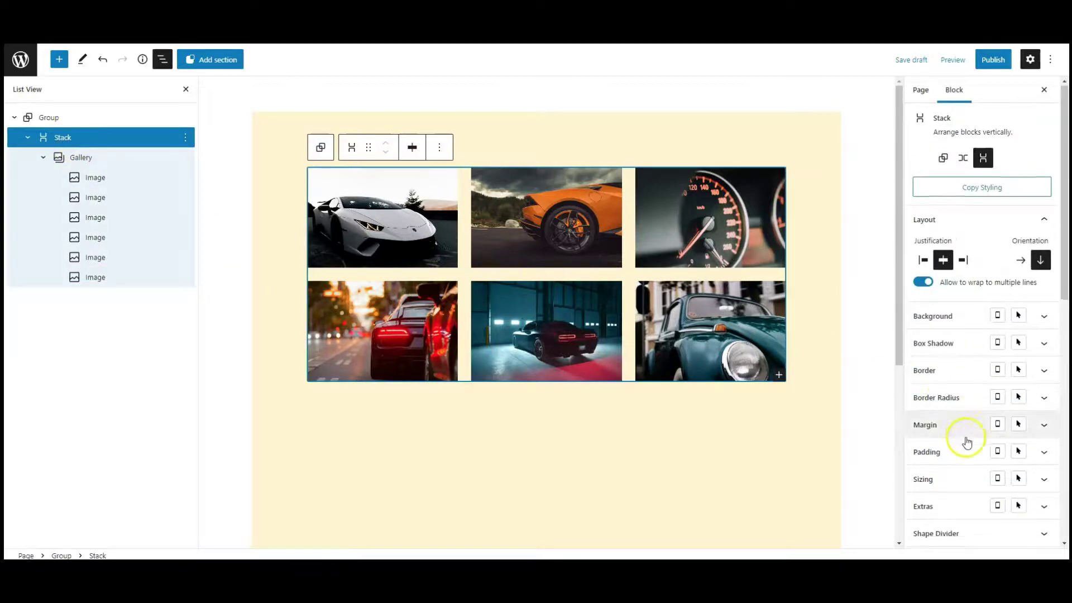
{"action": "scroll", "coordinate": [967, 442], "scroll_direction": "down", "scroll_amount": 5}
{"action": "left_click", "coordinate": [950, 531]}
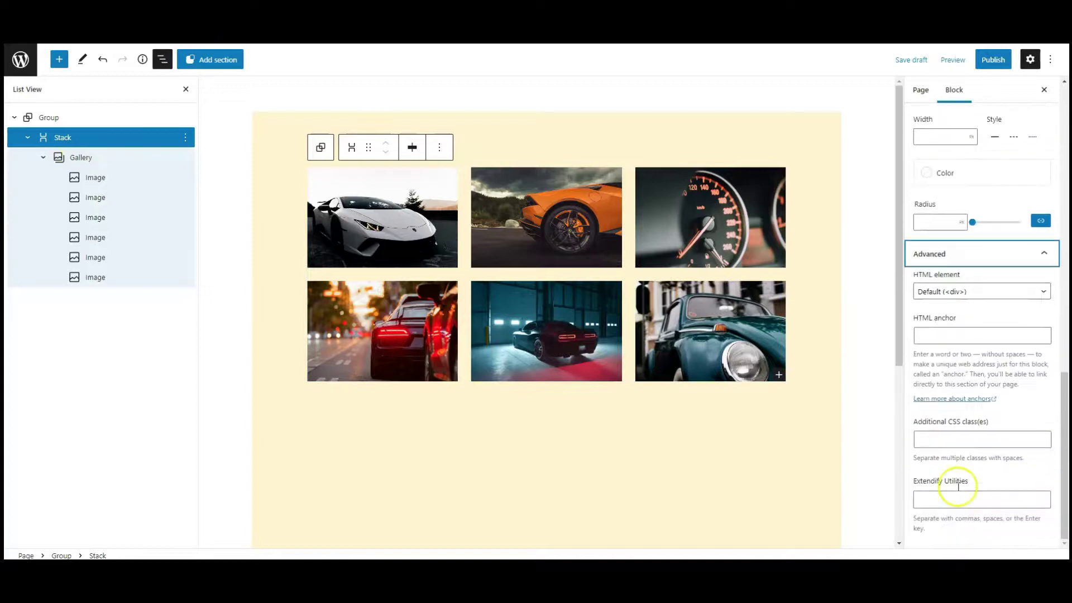
{"action": "left_click", "coordinate": [932, 444]}
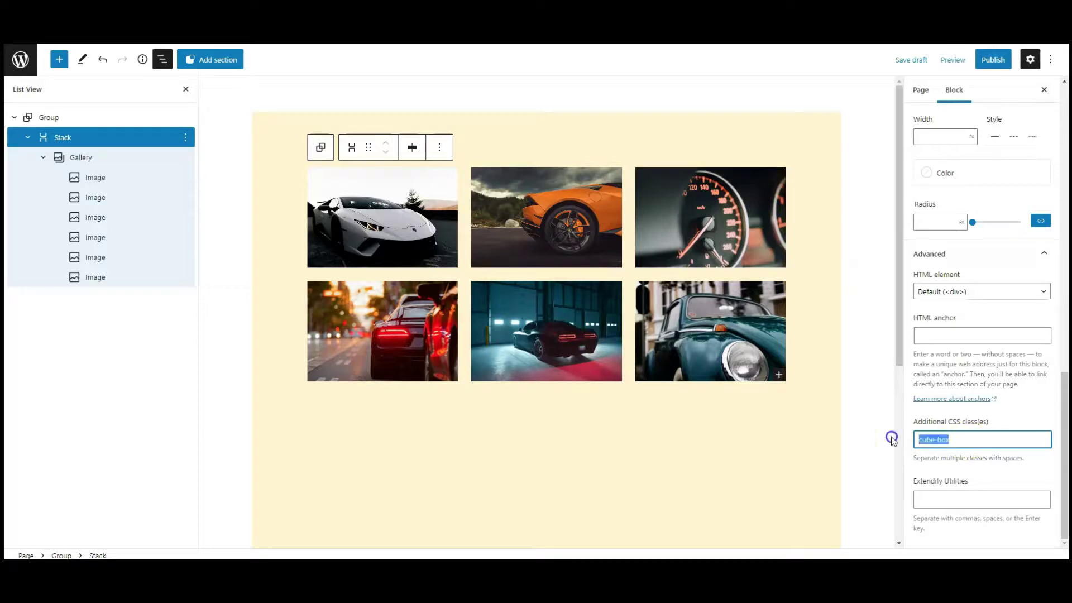
{"action": "left_click", "coordinate": [986, 441]}
{"action": "left_click", "coordinate": [993, 59]}
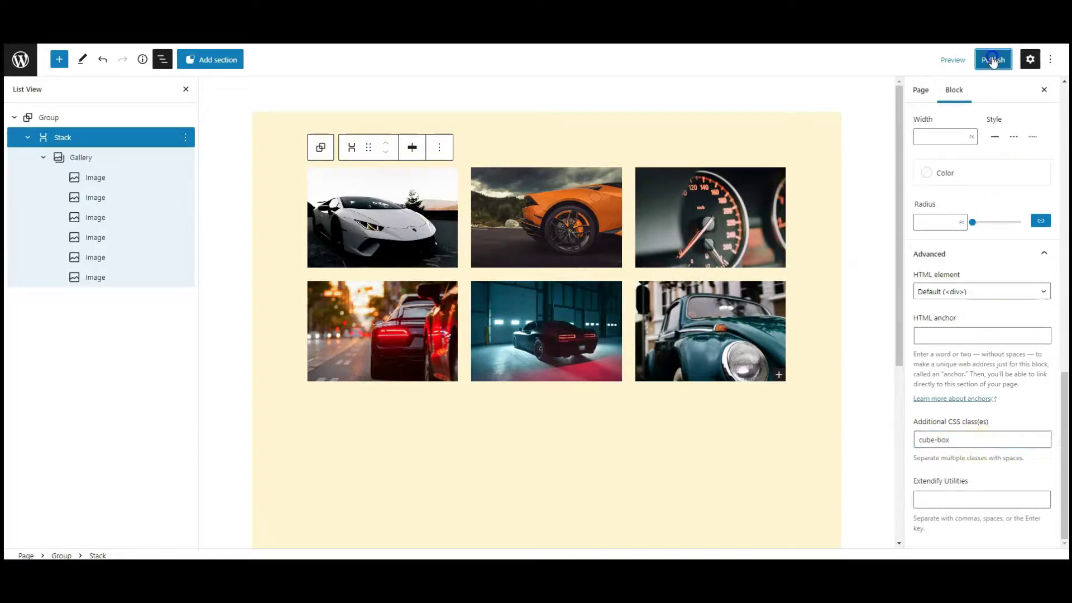
Step: Confirm publishing and paste the cube rotation keyframes CSS into Editor Plus's Global CSS box
{"action": "left_click", "coordinate": [972, 62]}
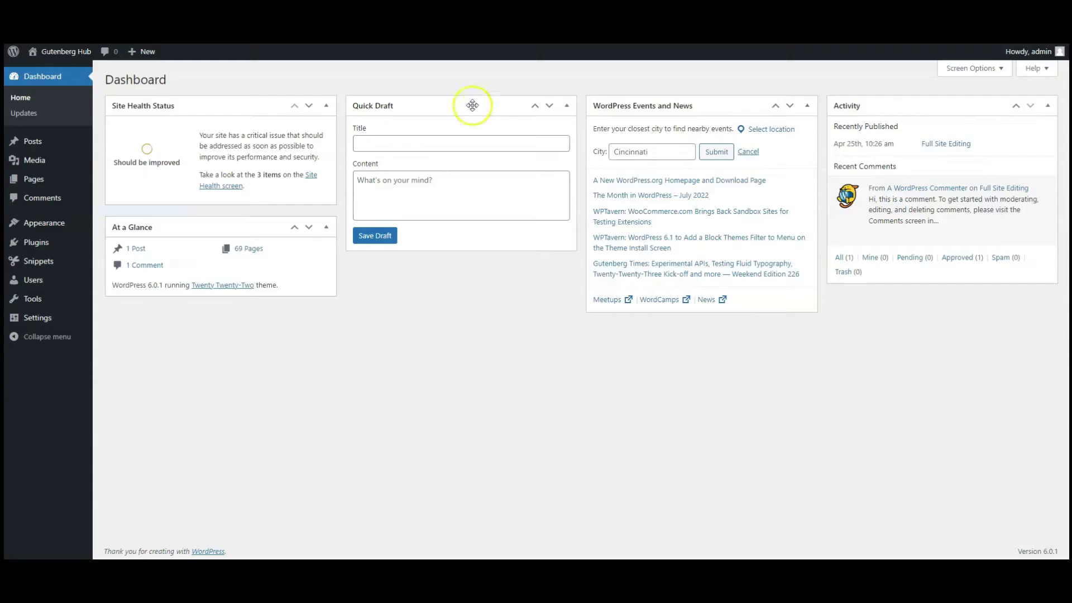
{"action": "mouse_move", "coordinate": [45, 319]}
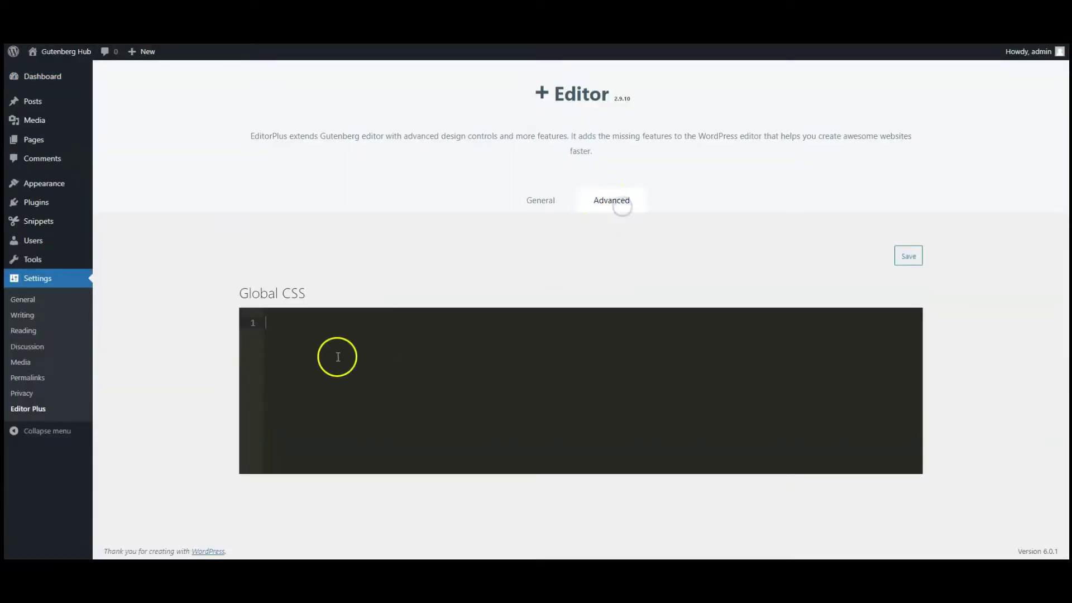
{"action": "key", "text": "ctrl+v"}
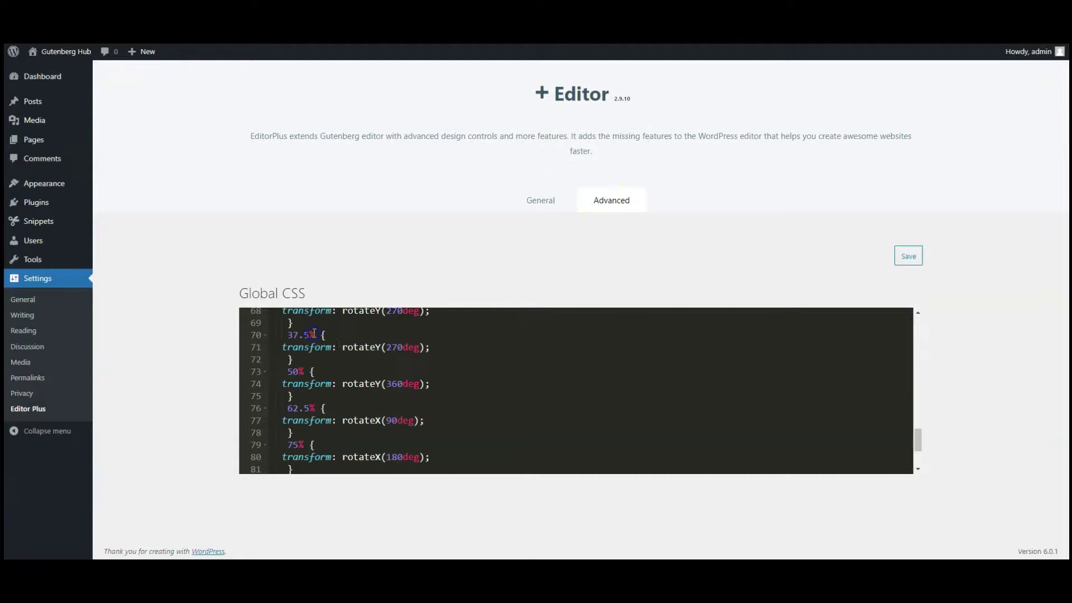
{"action": "scroll", "coordinate": [397, 373], "scroll_direction": "up", "scroll_amount": 15}
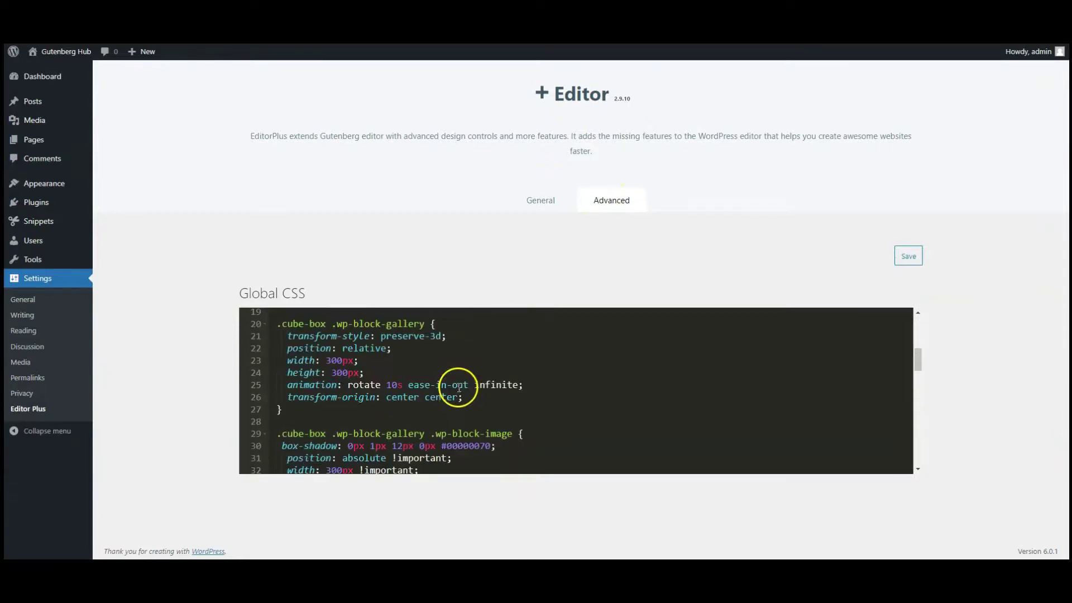